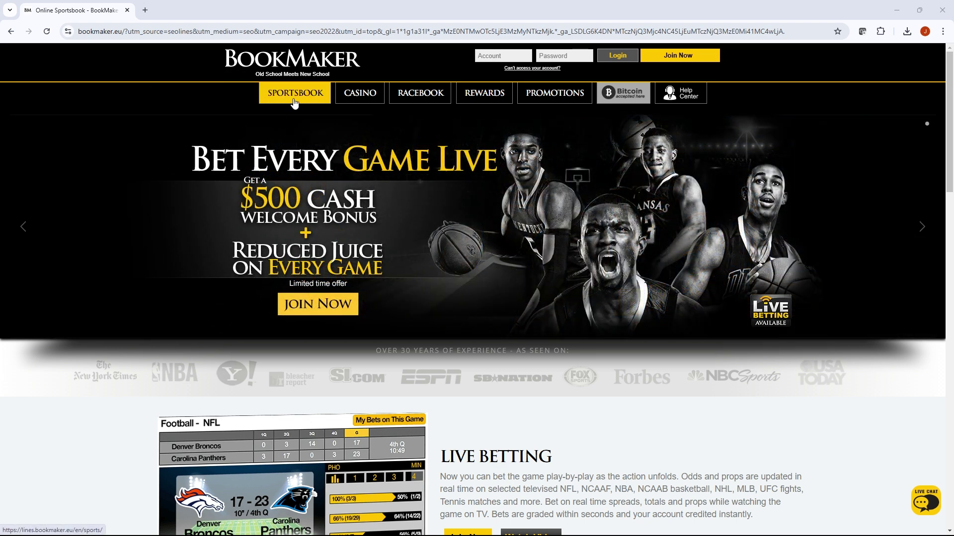
# Step: Open Bookmaker's sportsbook live odds and expand the Football category in the sidebar
pyautogui.click(294, 103)
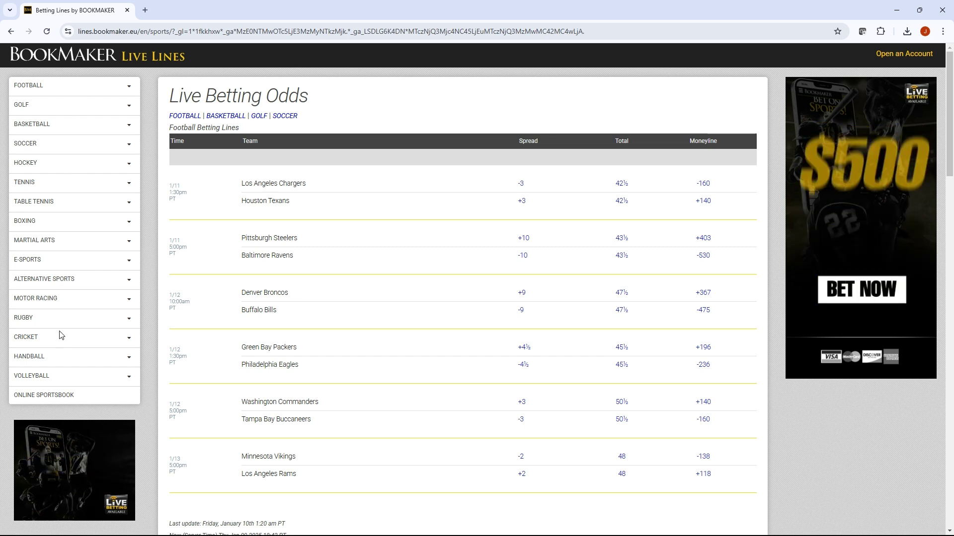
pyautogui.click(130, 87)
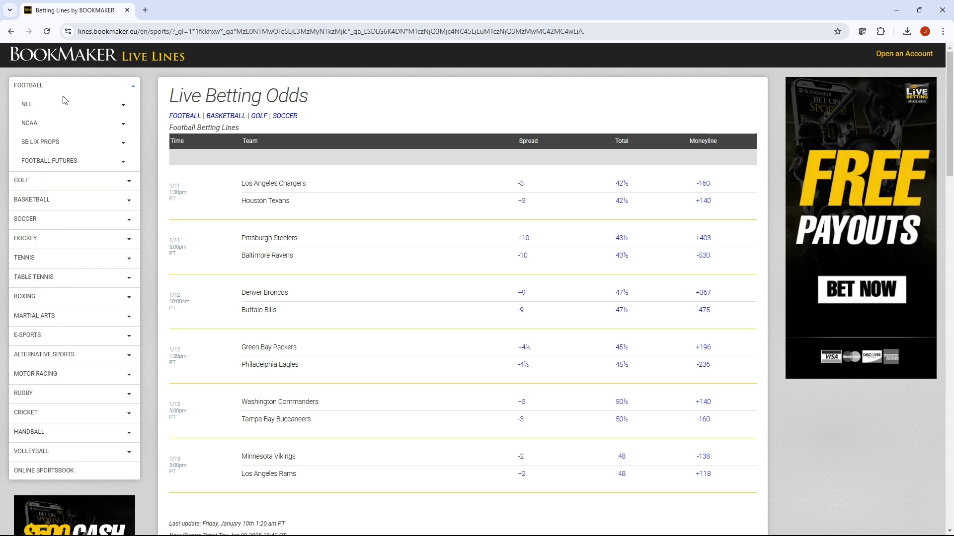
# Step: Open the NFL odds page and download its lines as nfl (1).csv
pyautogui.click(49, 105)
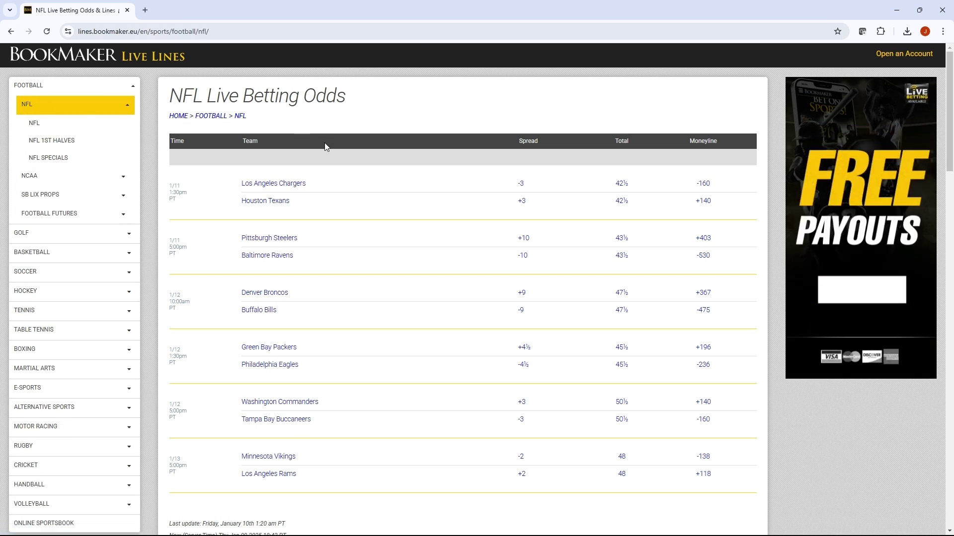
pyautogui.scroll(-1, 325, 147)
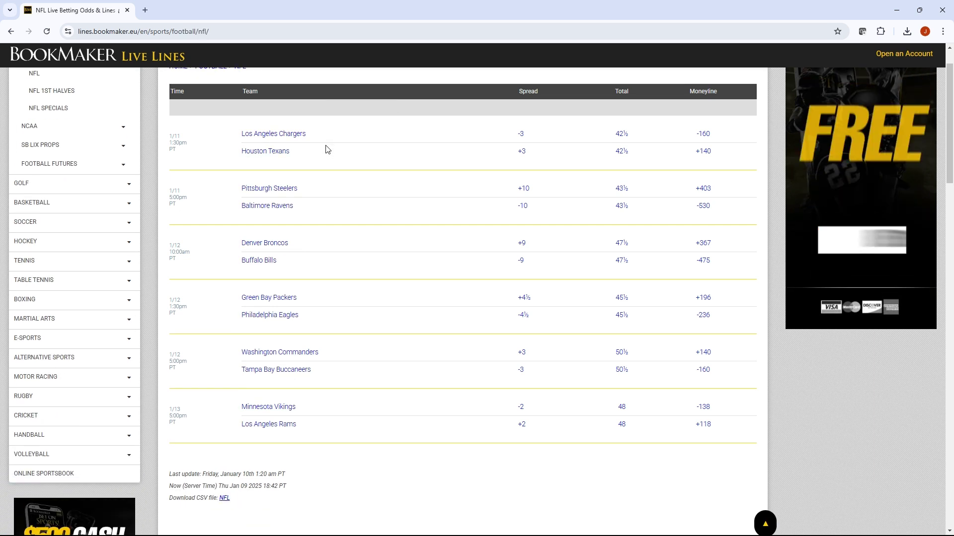
pyautogui.scroll(1, 325, 149)
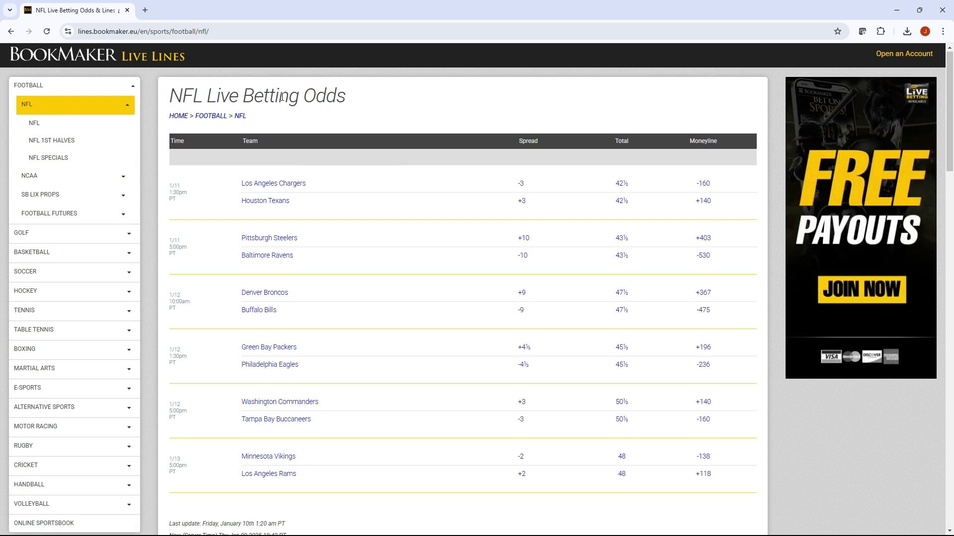
pyautogui.scroll(-1, 393, 174)
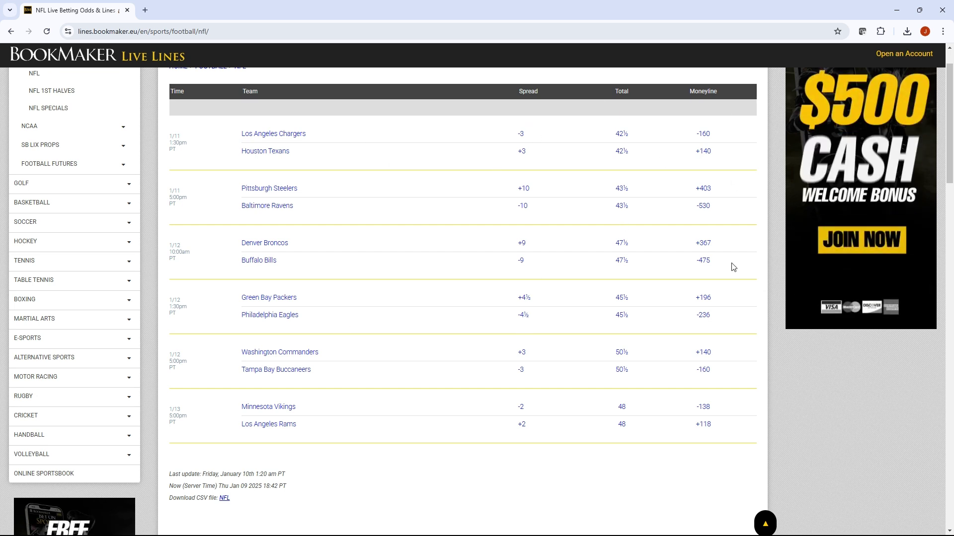
pyautogui.scroll(1, 526, 101)
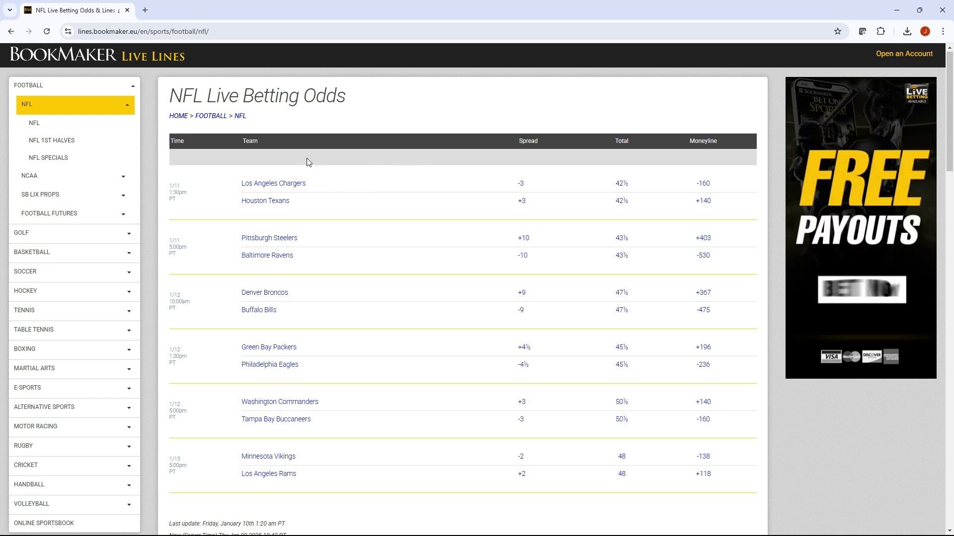
pyautogui.scroll(-1, 358, 283)
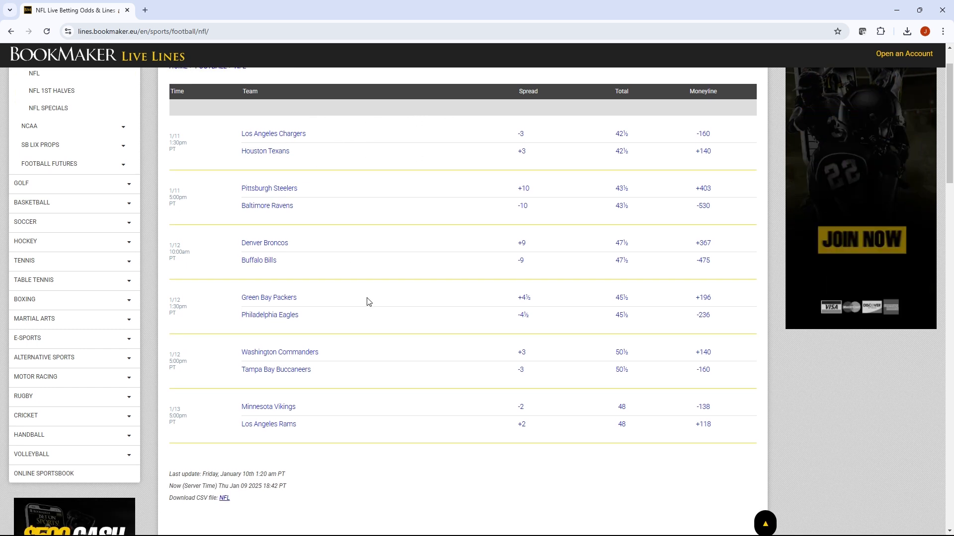
pyautogui.click(225, 498)
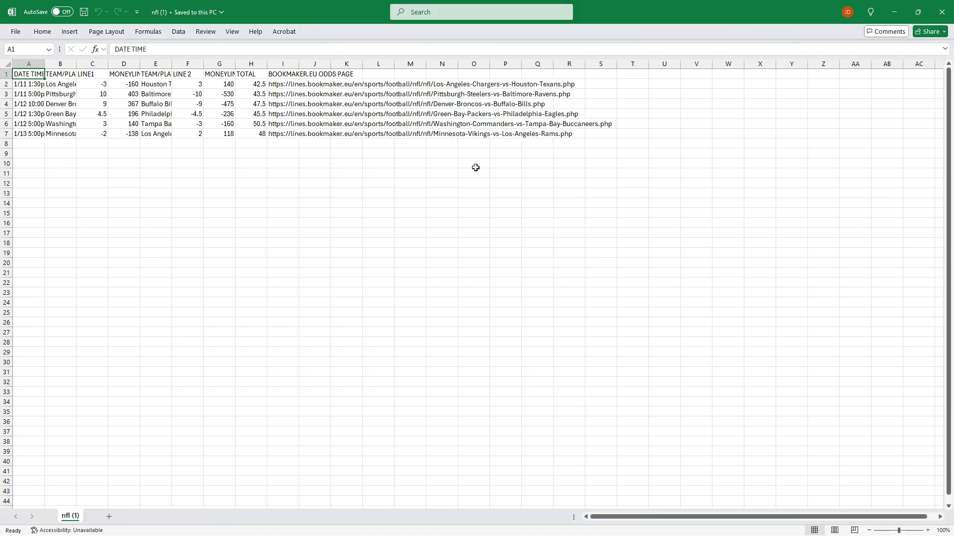
# Step: Autofit every column of the nfl (1) CSV sheet to its contents
pyautogui.hotkey('ctrl', 'a')
pyautogui.hotkey('alt', 'h')
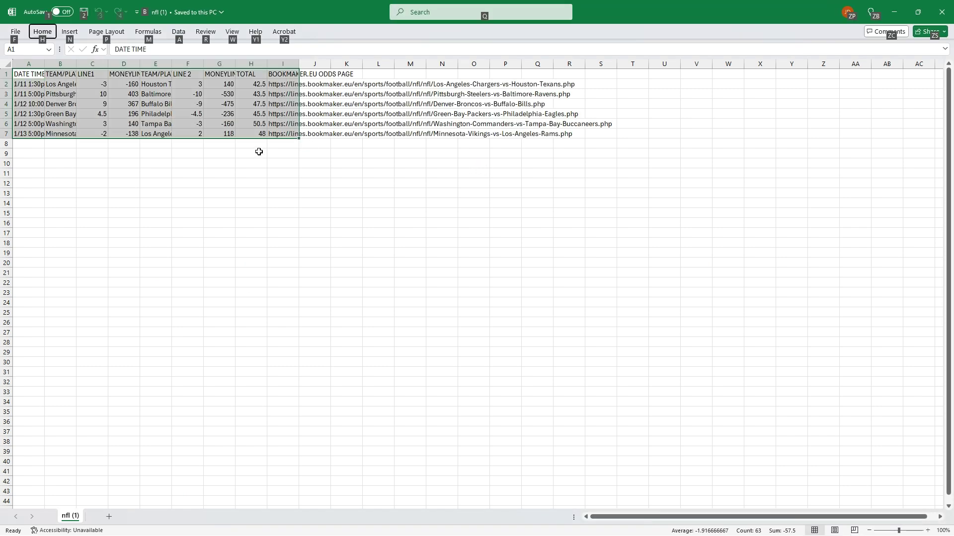
pyautogui.press('o')
pyautogui.press('i')
pyautogui.click(259, 153)
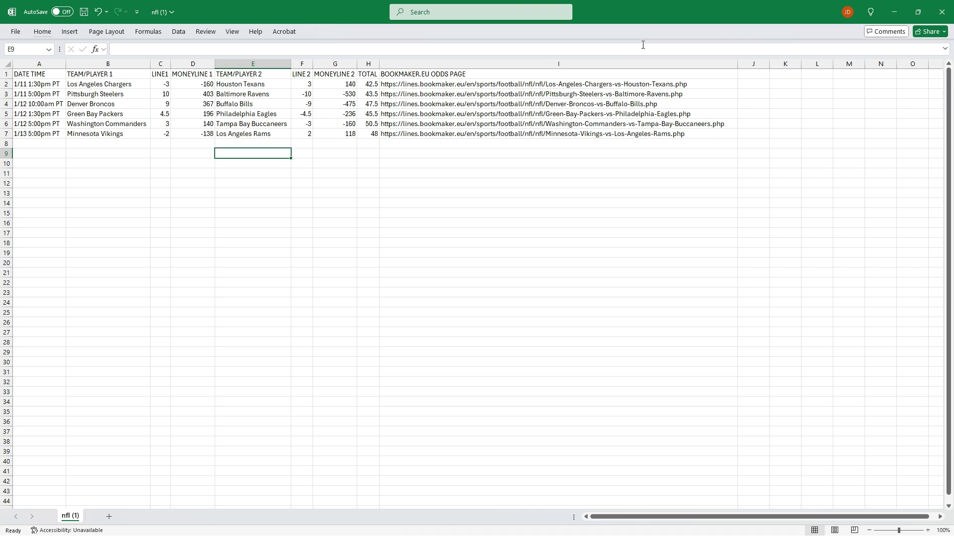
# Step: Close the CSV without saving, then select the NFL page URL in Chrome
pyautogui.click(940, 12)
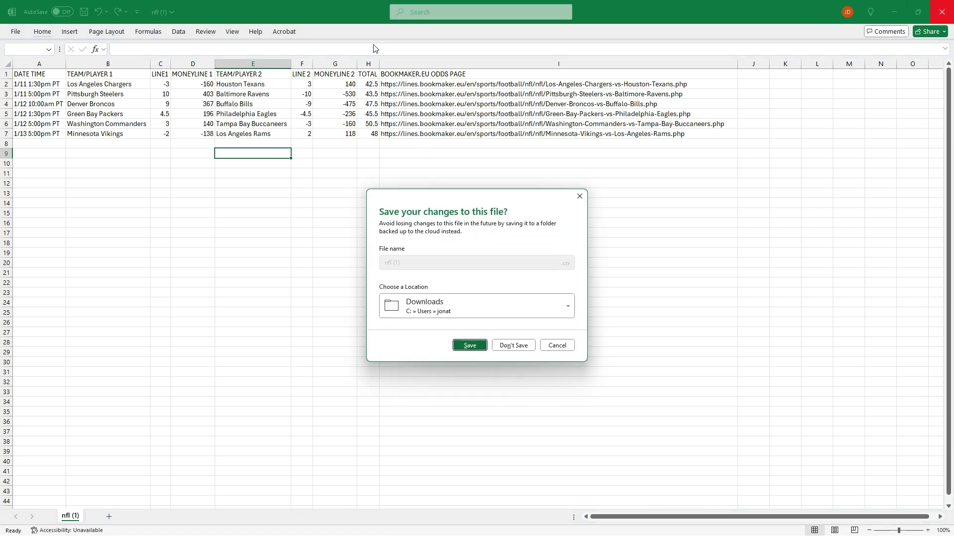
pyautogui.click(528, 342)
pyautogui.hotkey('alt', 'Tab')
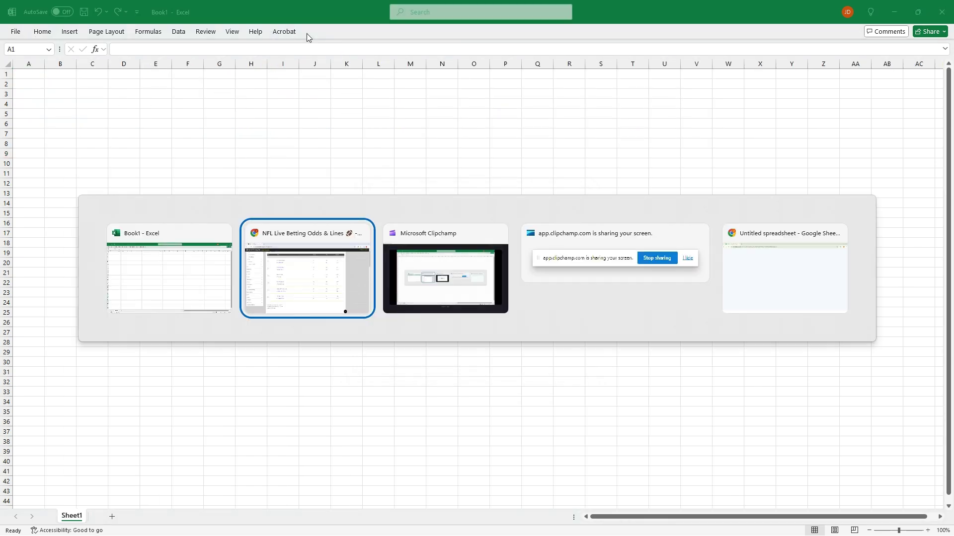
pyautogui.click(307, 31)
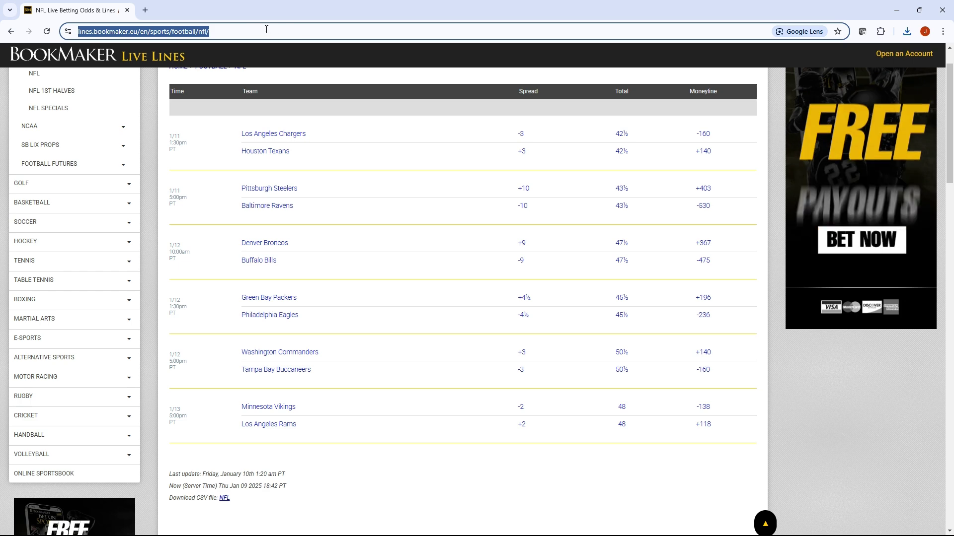
pyautogui.hotkey('alt', 'Tab')
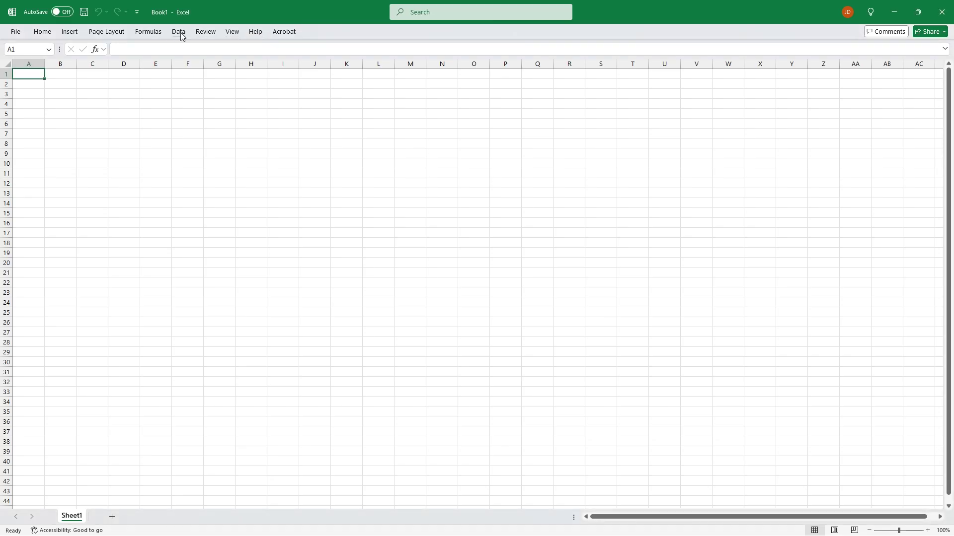
# Step: Start an Excel From Web import using the Bookmaker NFL page URL
pyautogui.click(179, 31)
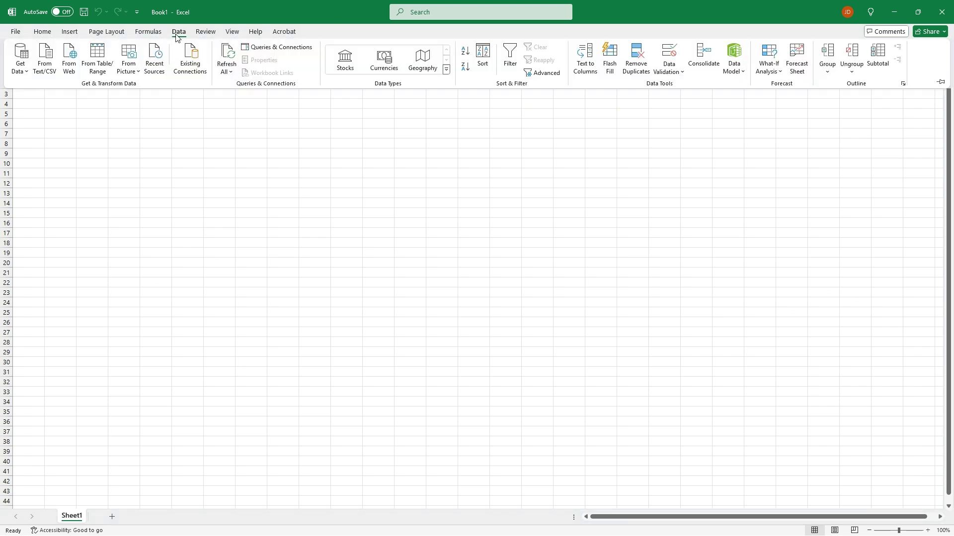
pyautogui.click(62, 56)
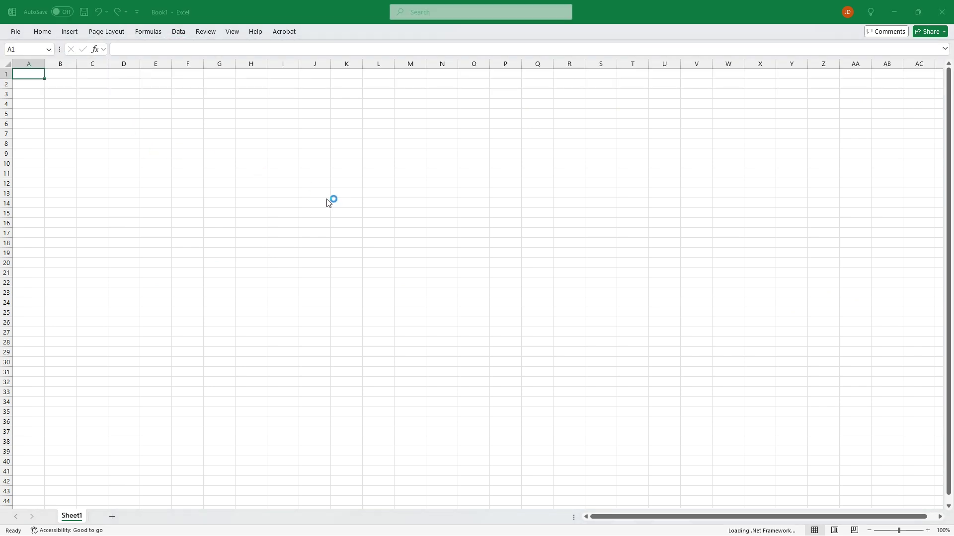
pyautogui.write('https://lines.bookmaker.eu/en/sports/football/nfl/')
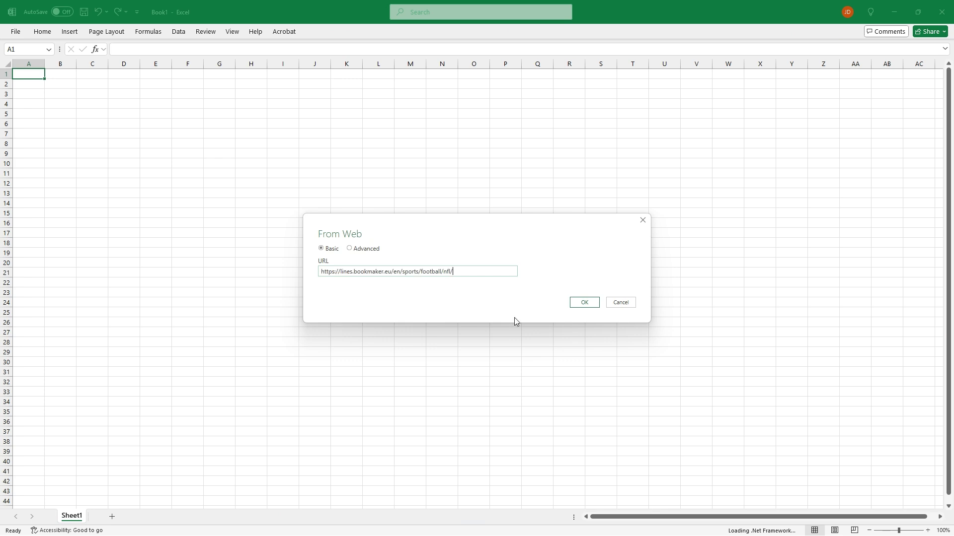
pyautogui.click(586, 306)
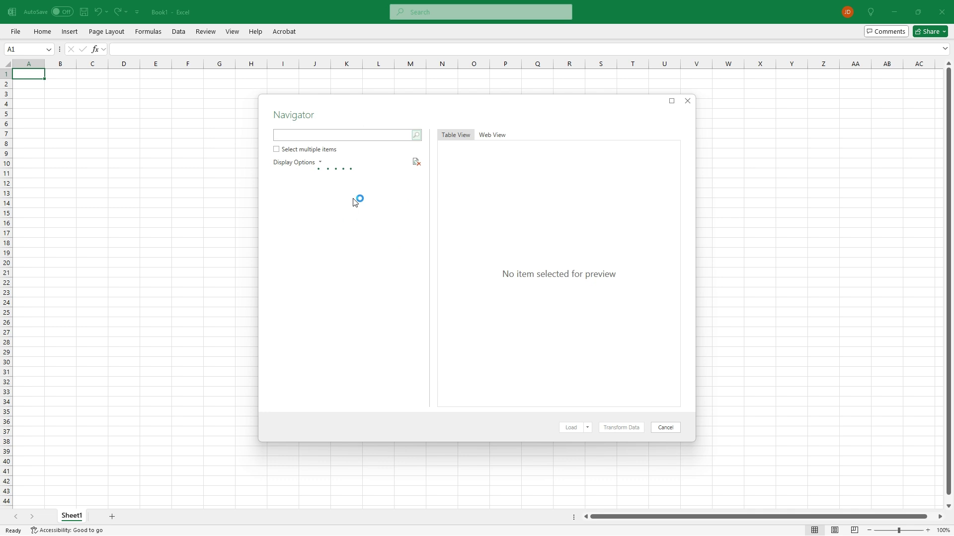
# Step: Load the Navigator's Table 2 into a new worksheet
pyautogui.click(328, 215)
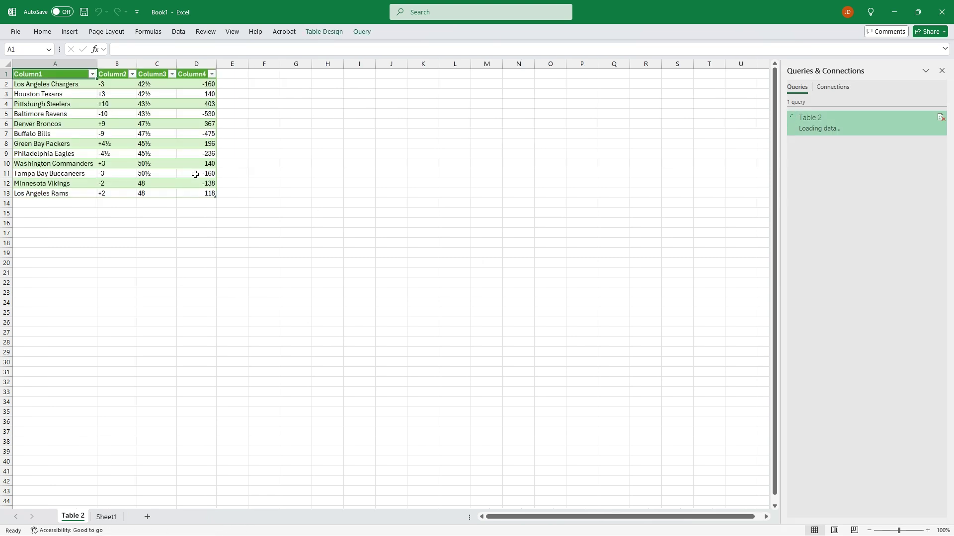
# Step: Inspect the Texans and Chargers team, spread, total and moneyline cells
pyautogui.click(62, 84)
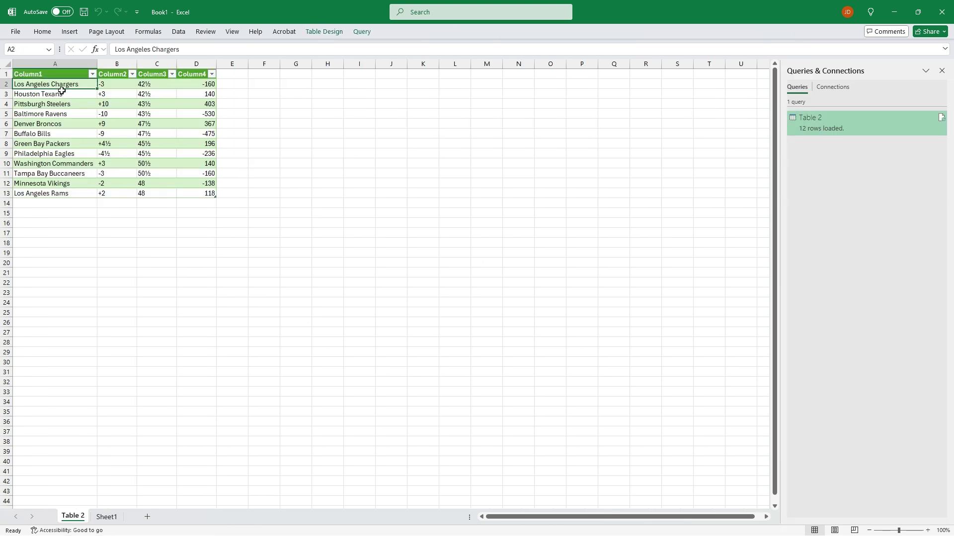
pyautogui.click(116, 94)
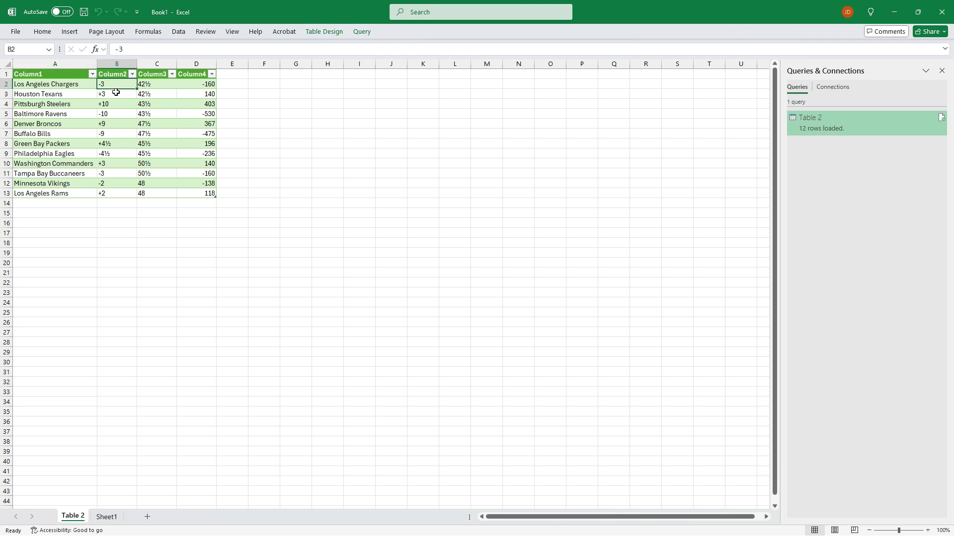
pyautogui.click(148, 86)
pyautogui.click(202, 88)
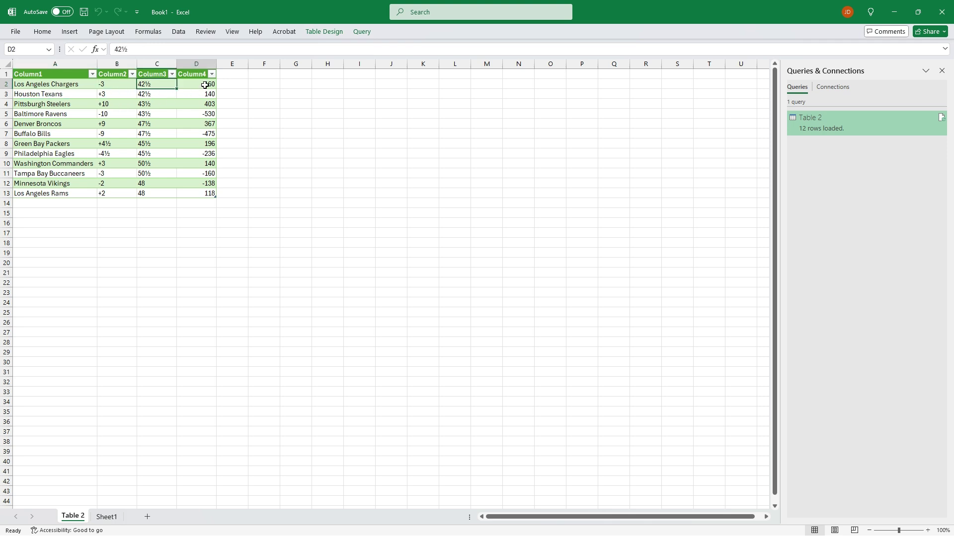
pyautogui.click(206, 94)
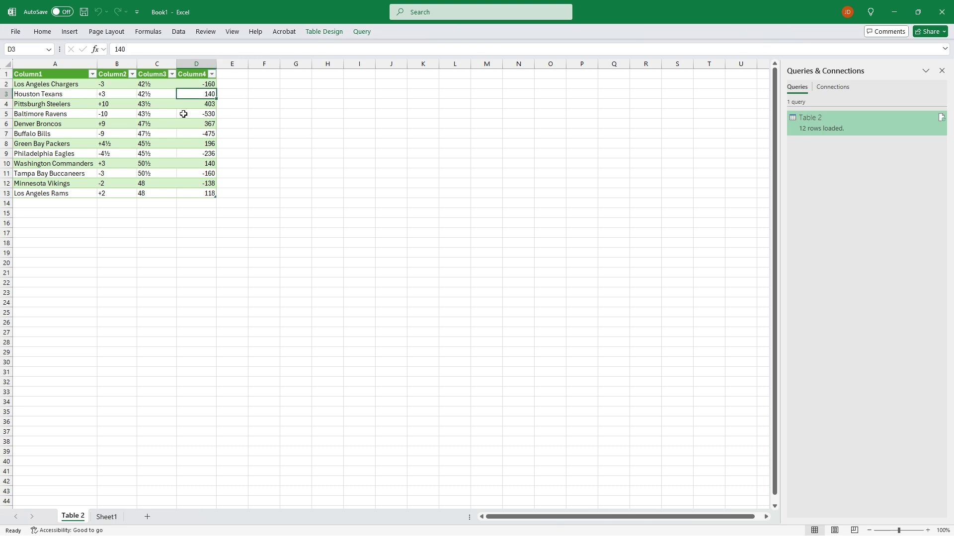
# Step: Refresh all queries, then check the Denver Broncos spread
pyautogui.click(178, 31)
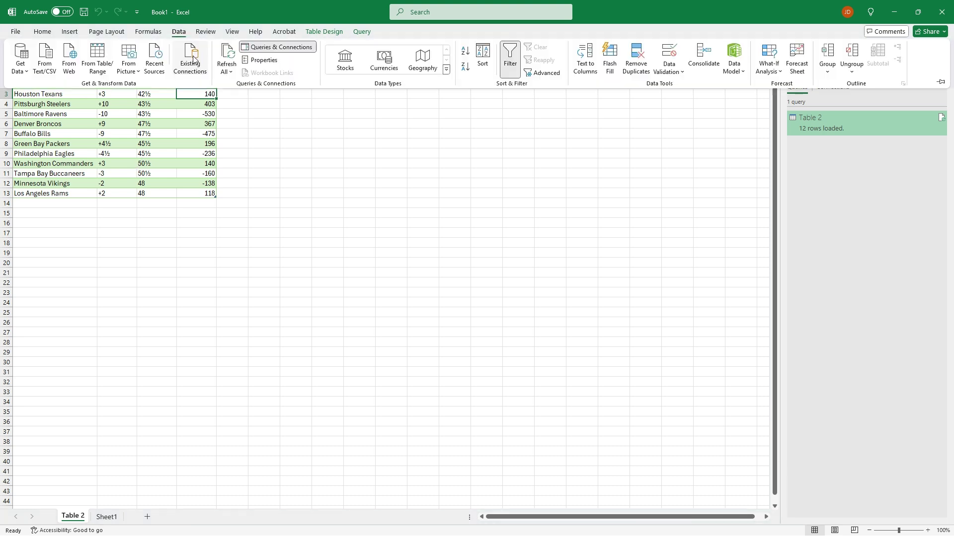
pyautogui.click(229, 58)
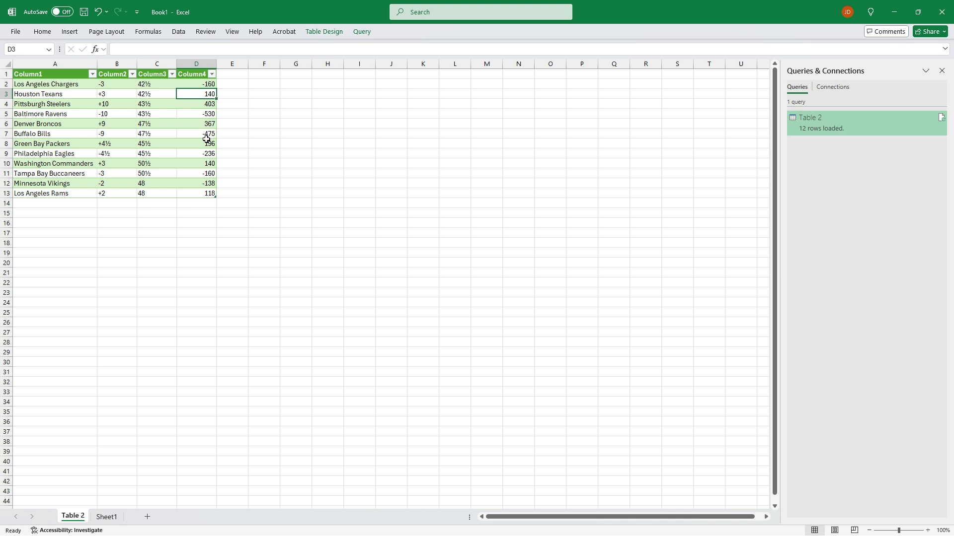
pyautogui.click(101, 125)
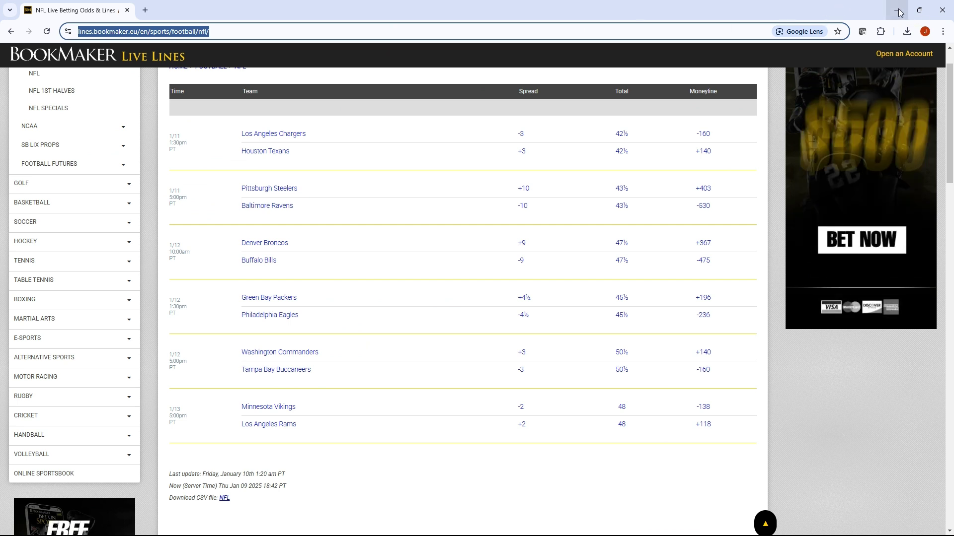
# Step: Minimize the Bookmaker Chrome window to reveal the blank Google Sheets spreadsheet
pyautogui.click(899, 13)
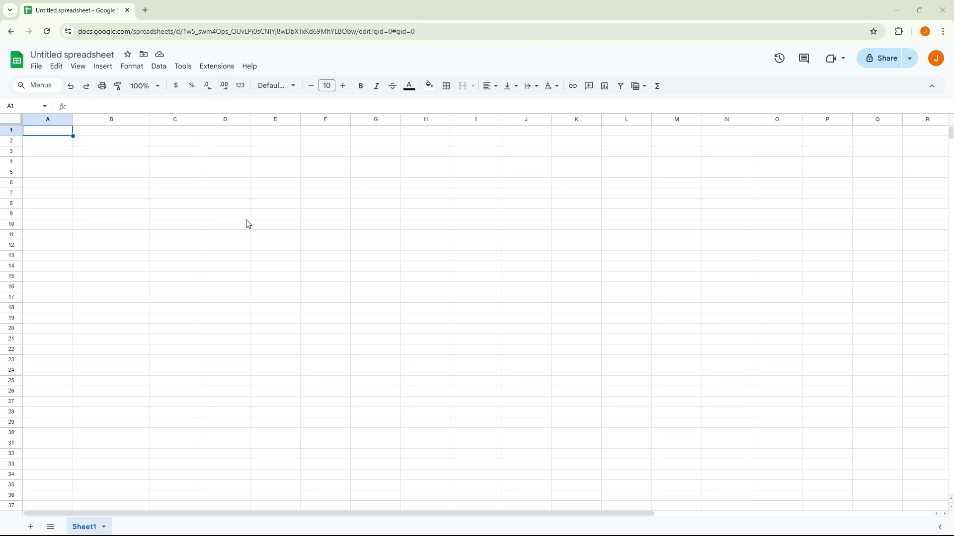
pyautogui.click(98, 162)
pyautogui.click(68, 135)
pyautogui.write('=import')
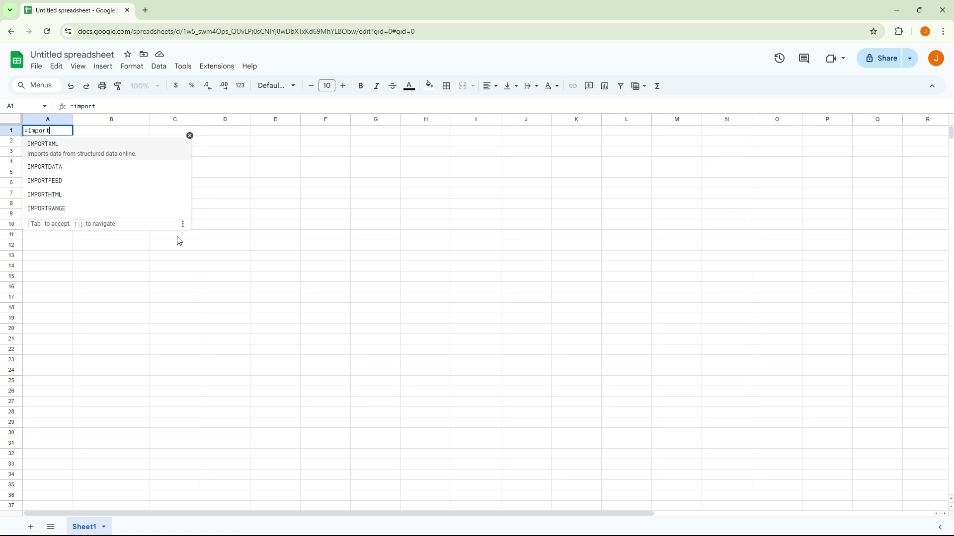
pyautogui.press('Down')
pyautogui.press('Down')
pyautogui.press('Down')
pyautogui.press('Tab')
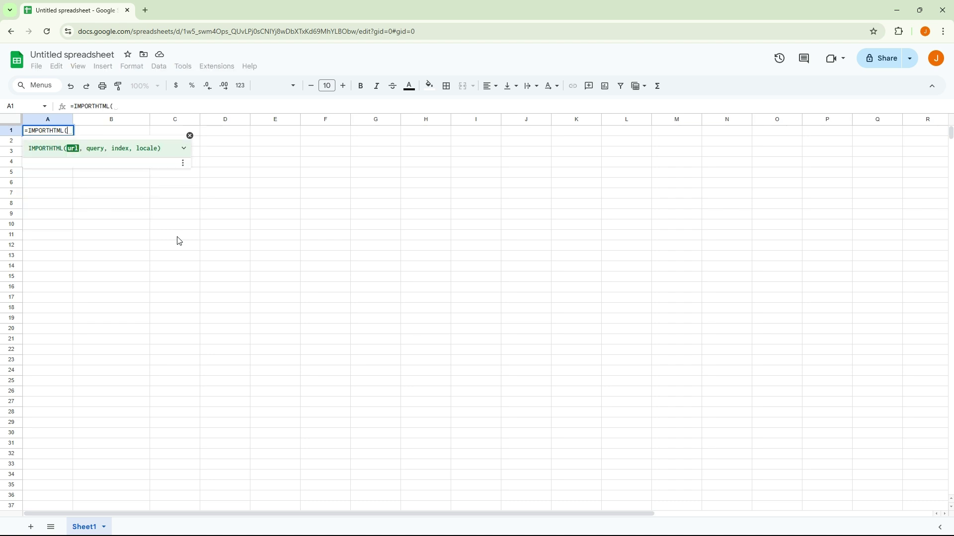
pyautogui.write('"https://lines.bookmaker.eu/en/sports/football/nfl/')
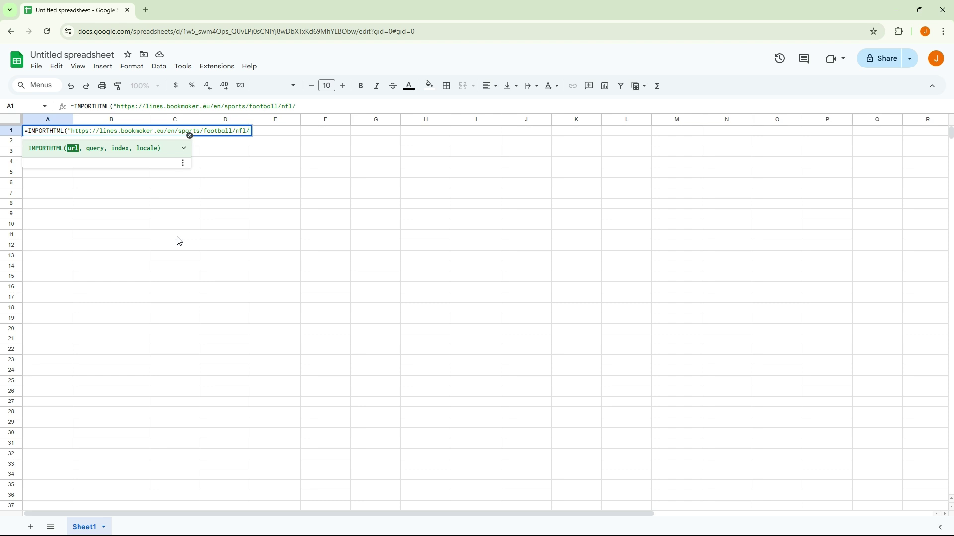
pyautogui.write('"')
pyautogui.write(',')
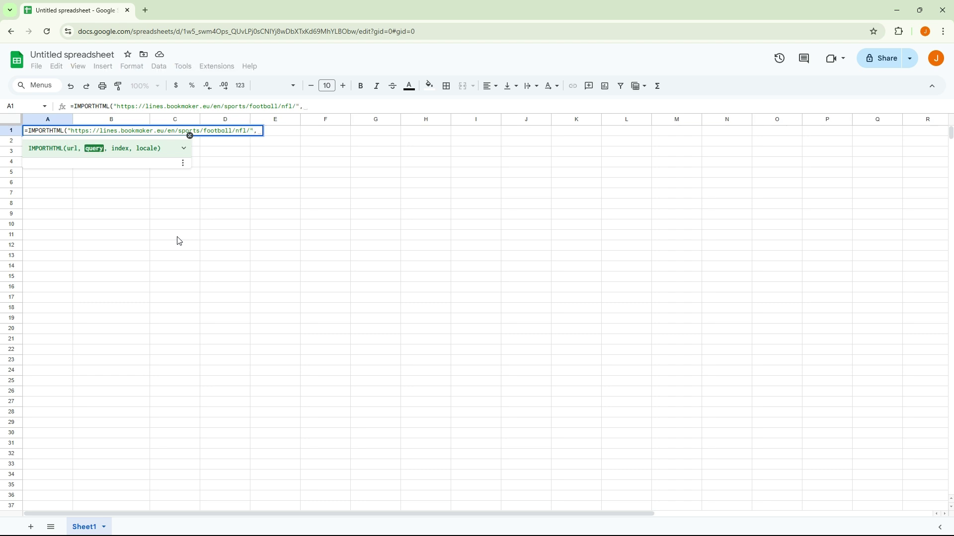
pyautogui.write('"Table"')
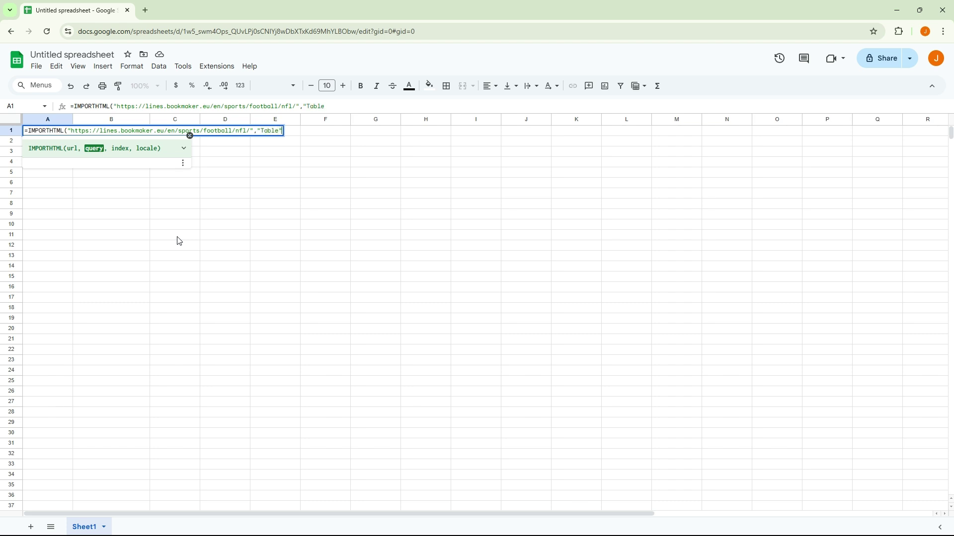
pyautogui.write(',1')
pyautogui.write(')')
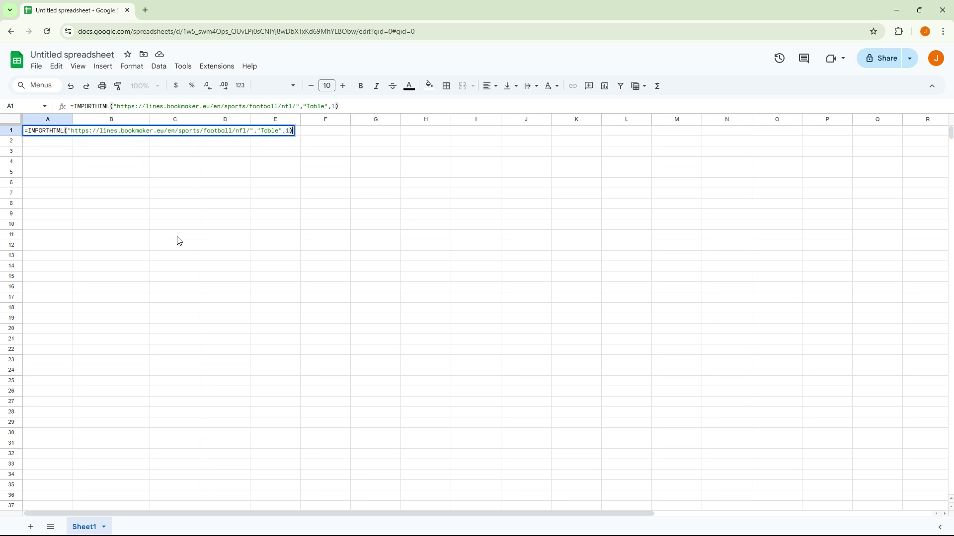
pyautogui.press('Return')
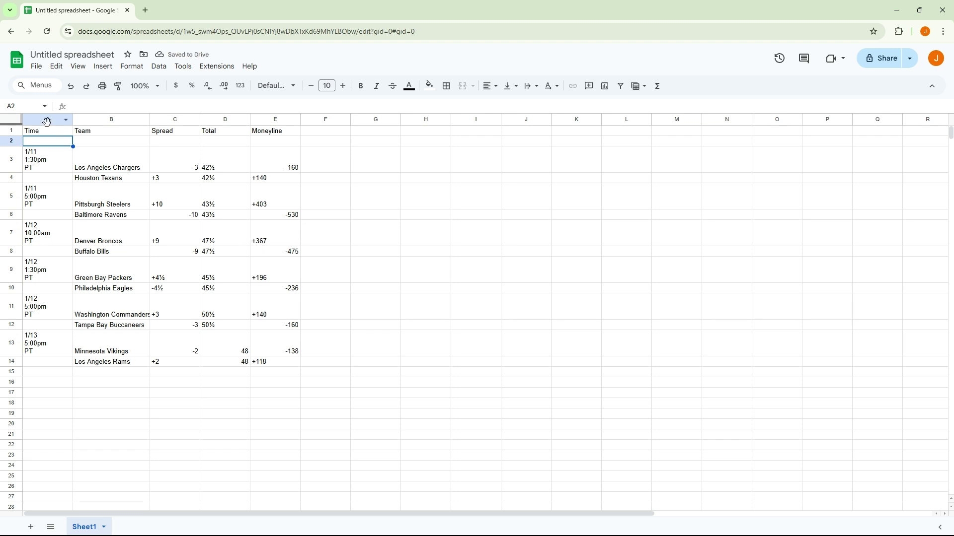
# Step: Click cells around the imported table, including the Los Angeles Chargers entry
pyautogui.click(465, 217)
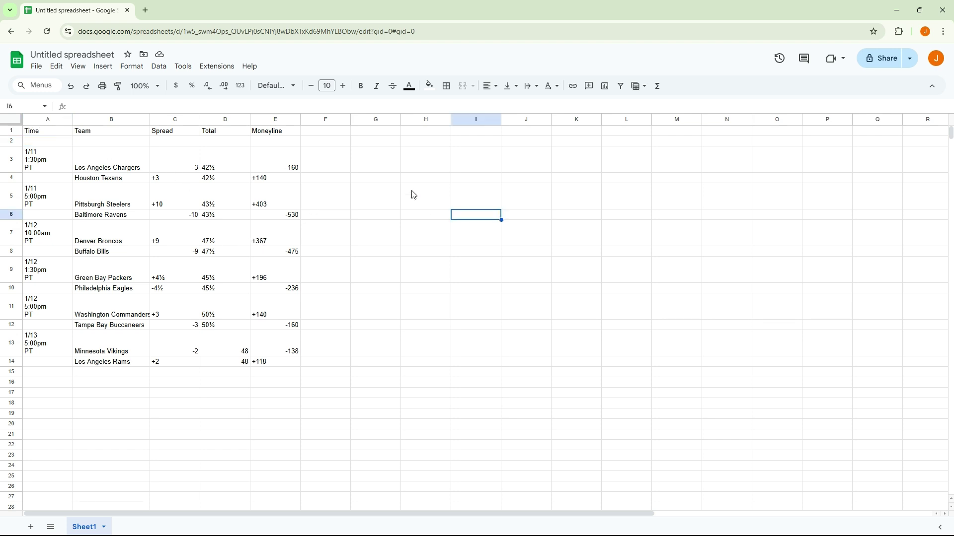
pyautogui.click(88, 162)
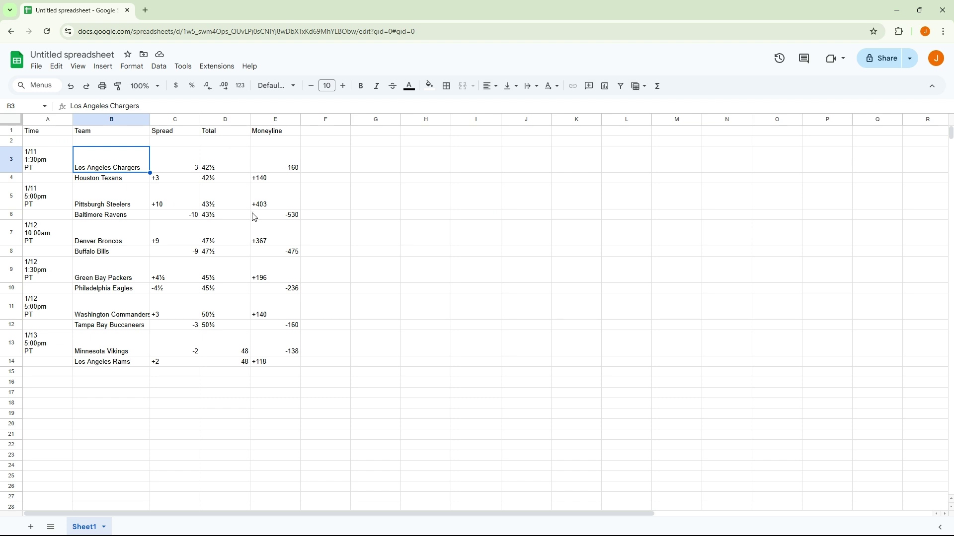
pyautogui.click(383, 195)
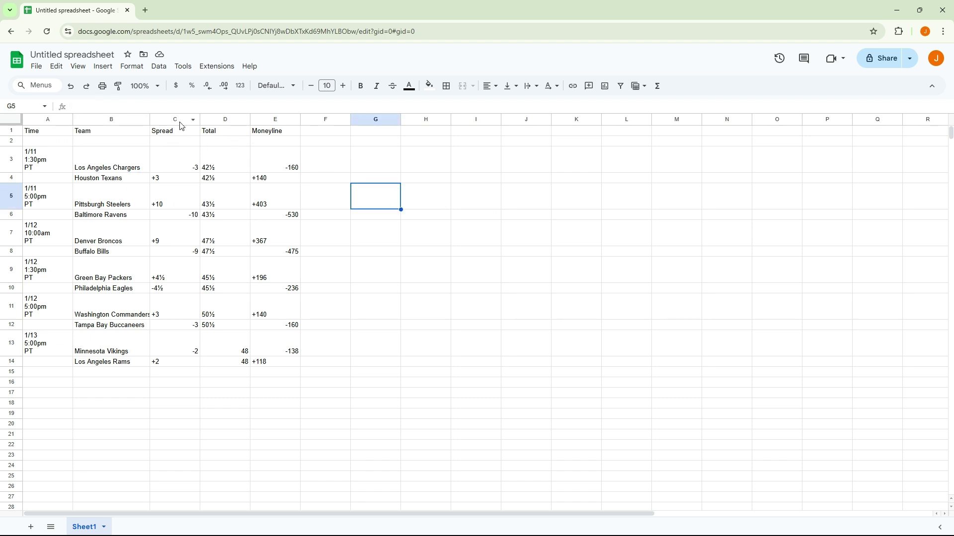
# Step: Center the Spread, Total and Moneyline values in columns C to E
pyautogui.moveTo(180, 120); pyautogui.dragTo(294, 126)
pyautogui.click(491, 86)
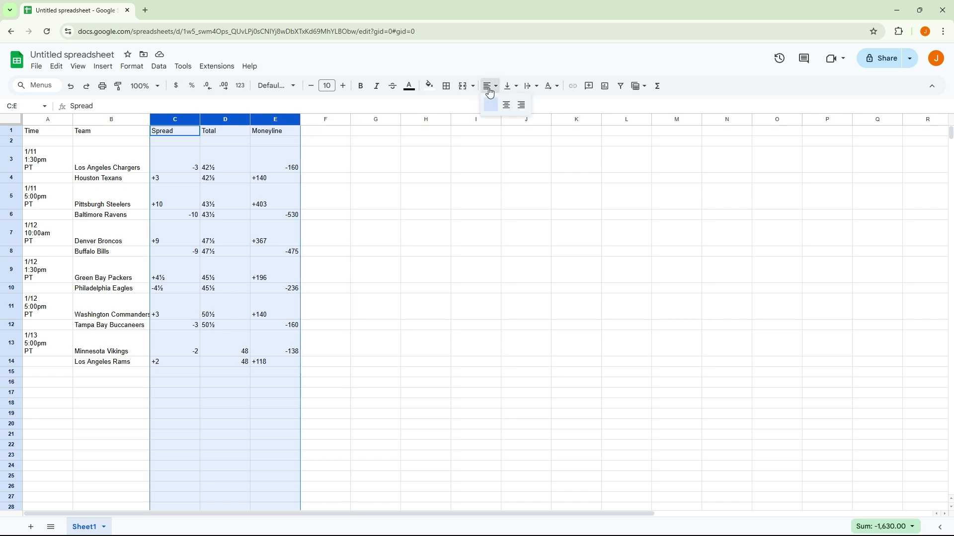
pyautogui.click(506, 105)
pyautogui.click(398, 200)
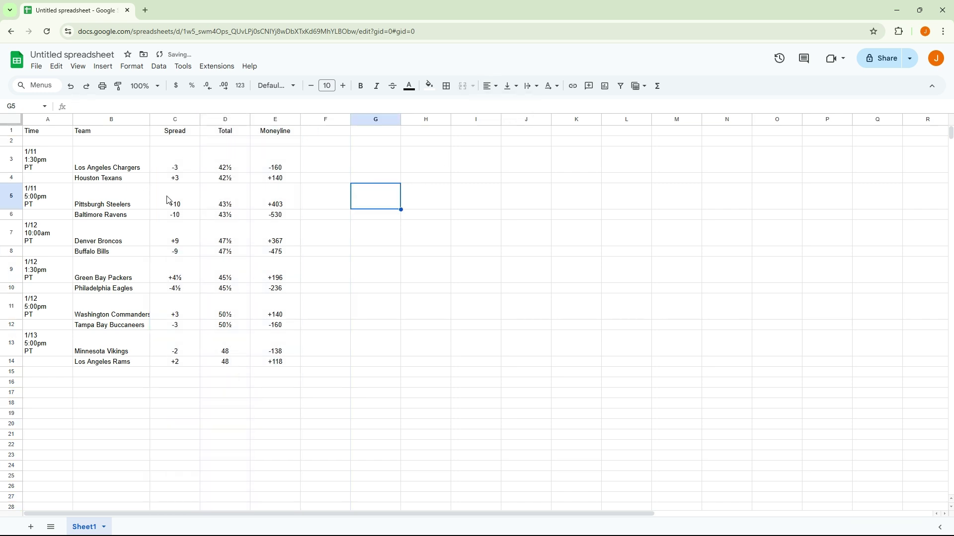
# Step: Autofit column B to the longest team name, then check the centered values and the A1 formula
pyautogui.doubleClick(150, 119)
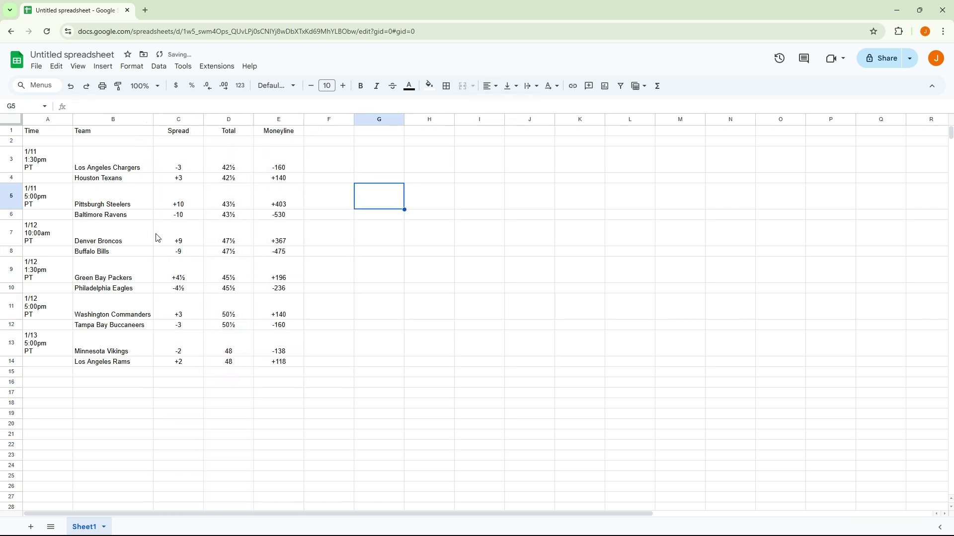
pyautogui.click(179, 196)
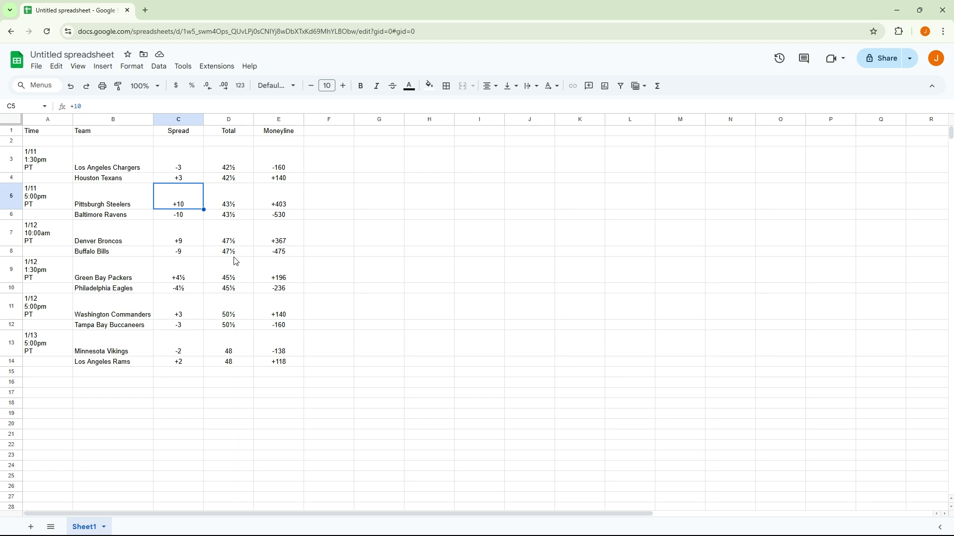
pyautogui.click(287, 168)
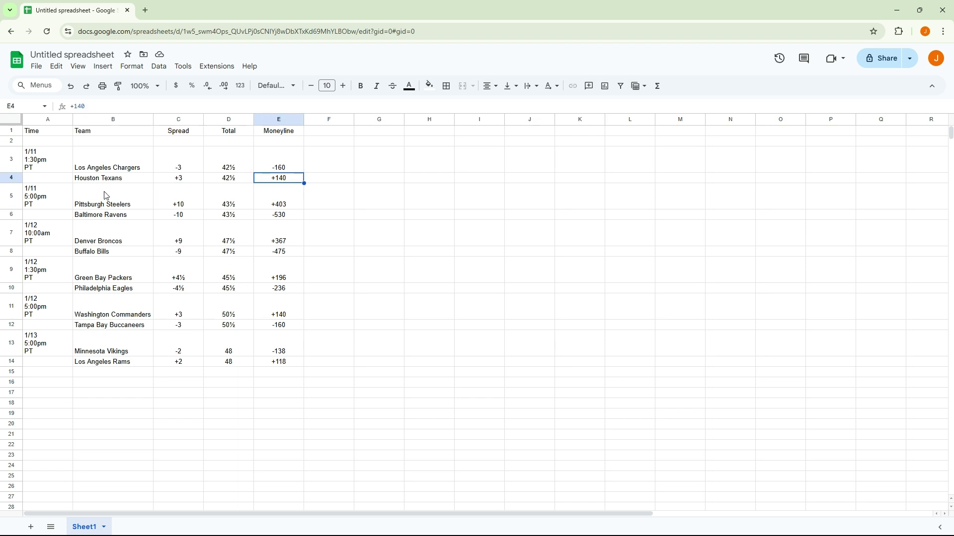
pyautogui.click(43, 138)
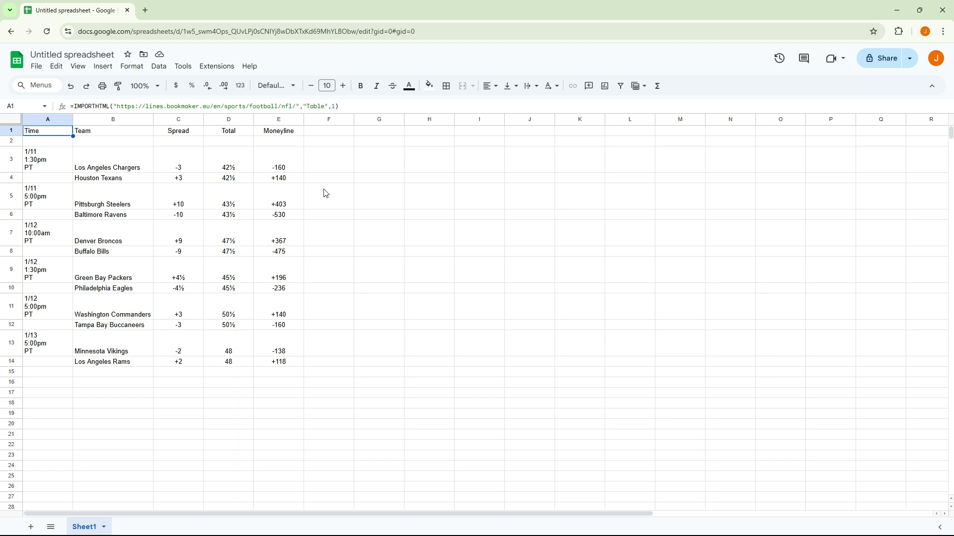
pyautogui.click(337, 191)
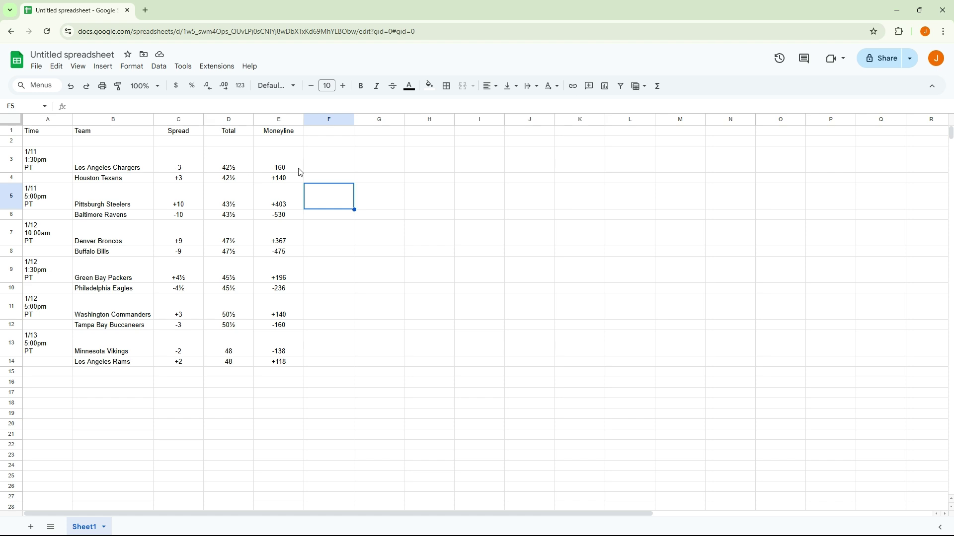
pyautogui.click(344, 158)
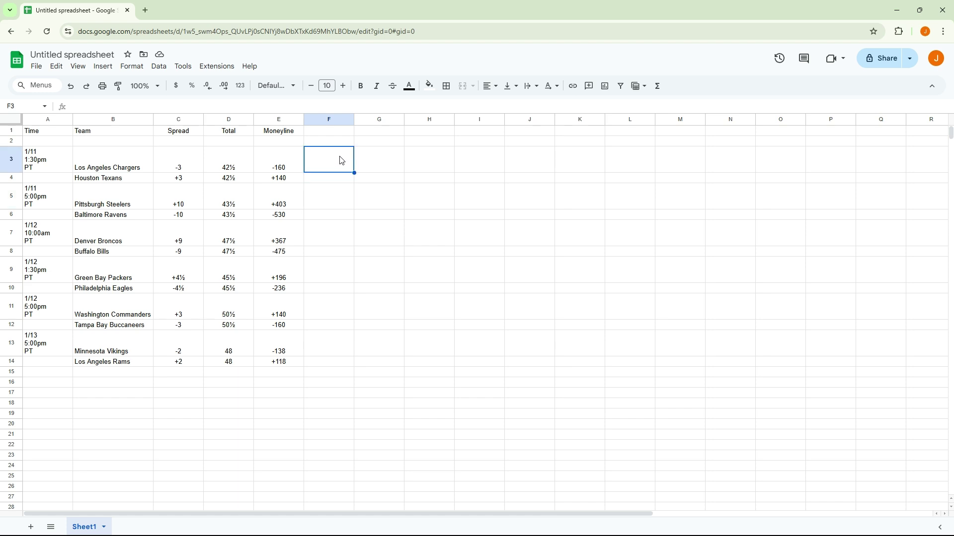
pyautogui.click(368, 197)
pyautogui.click(376, 167)
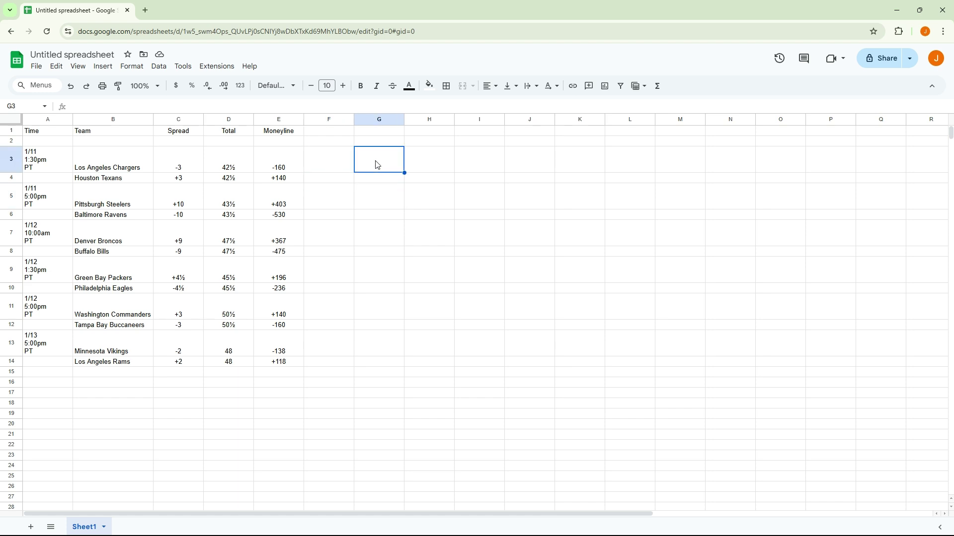
pyautogui.click(352, 186)
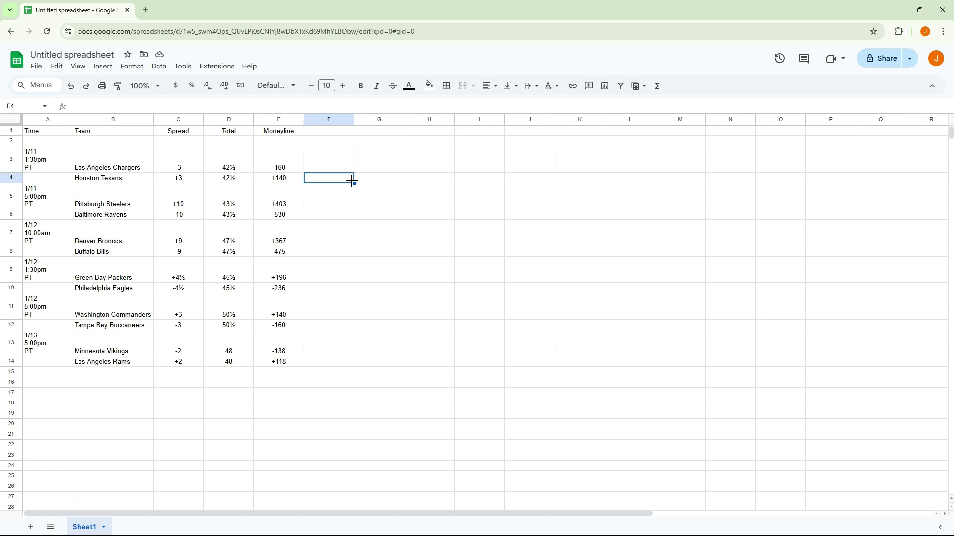
pyautogui.click(374, 163)
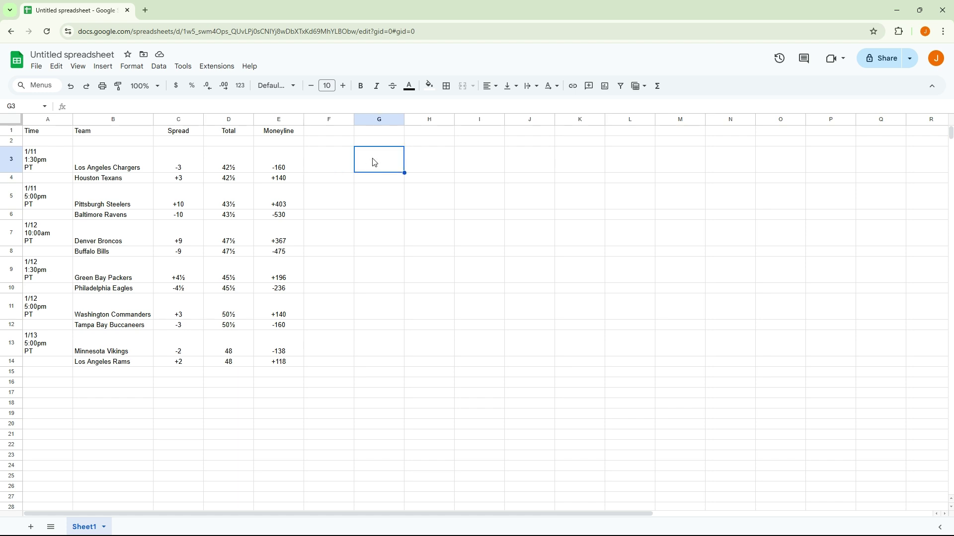
pyautogui.click(320, 160)
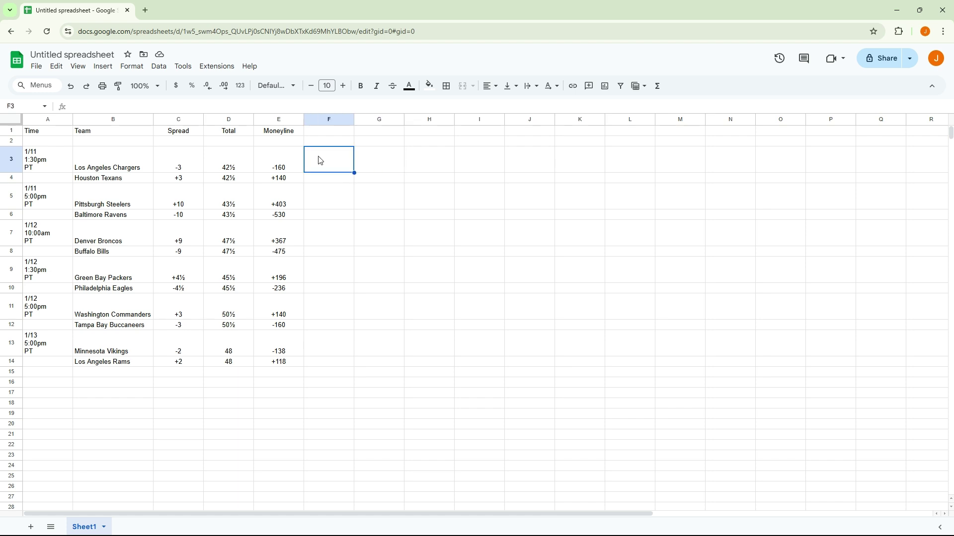